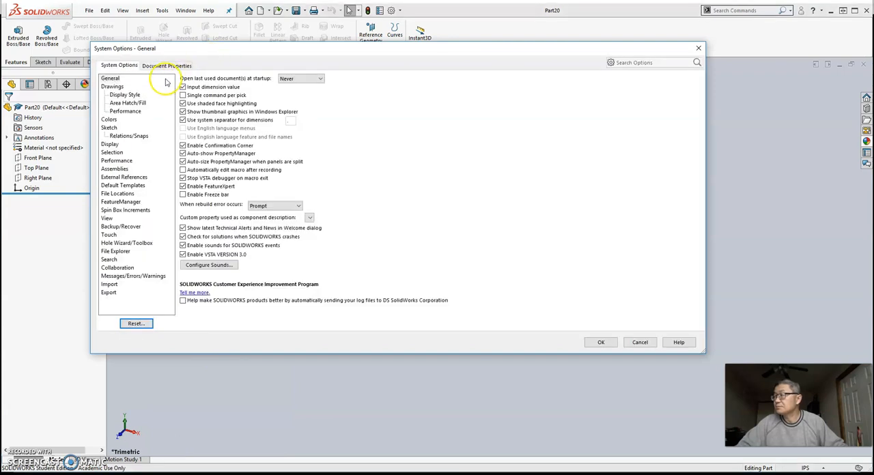
Set the document's overall drafting standard to ANSI
click(171, 65)
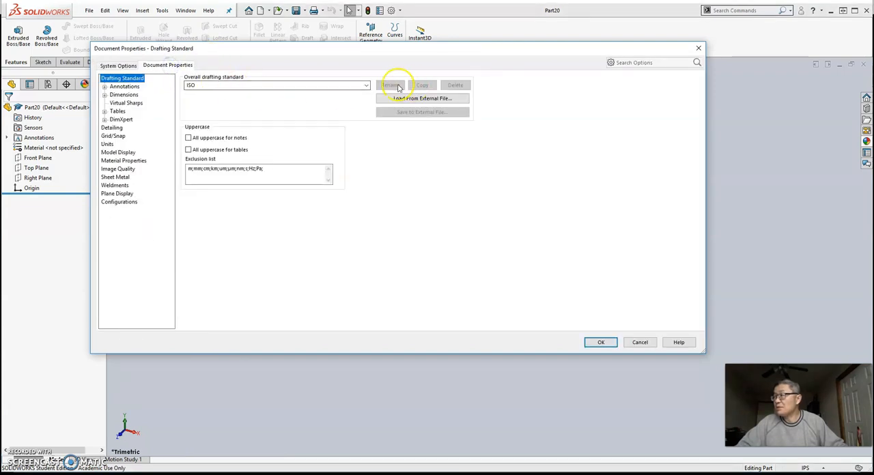
click(367, 86)
click(343, 93)
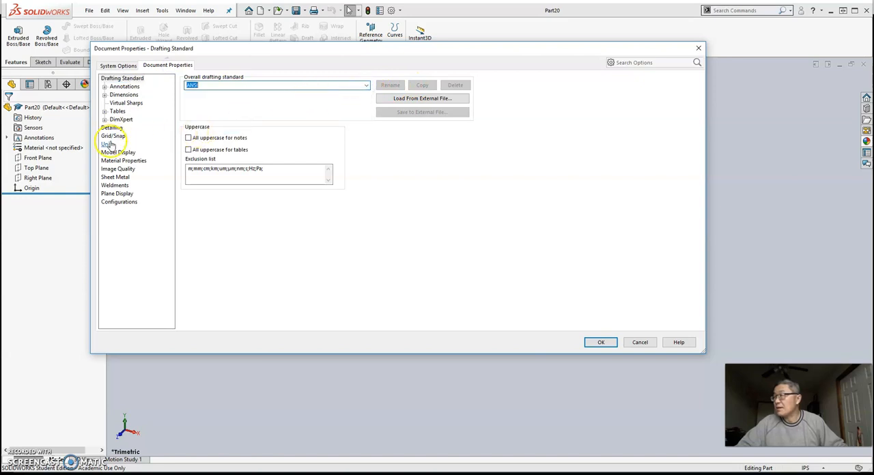
Set the document's inch length precision to three decimals (.123) and accept the document properties
click(108, 144)
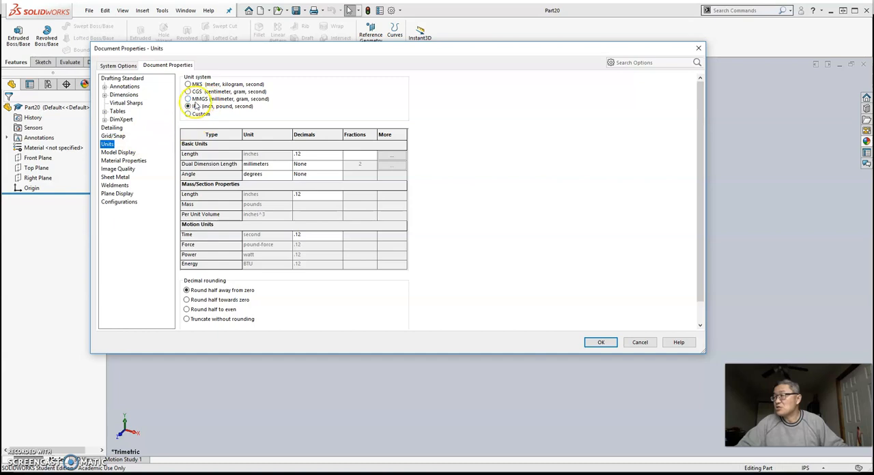
click(335, 155)
click(336, 155)
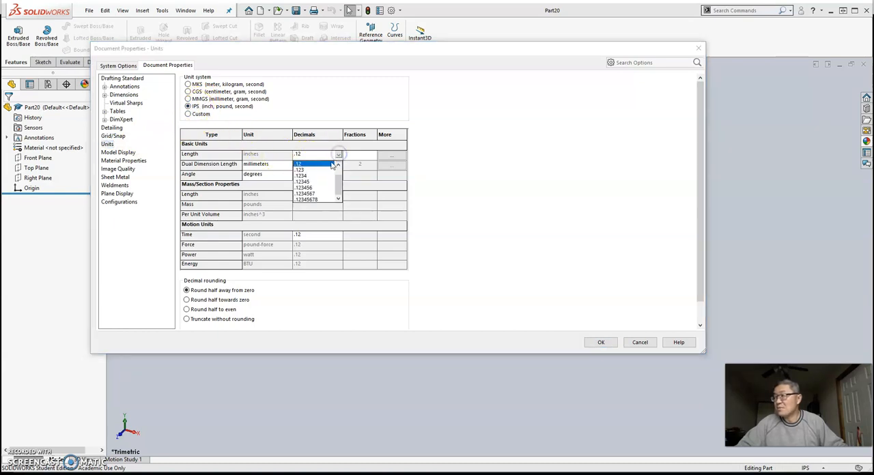
click(325, 173)
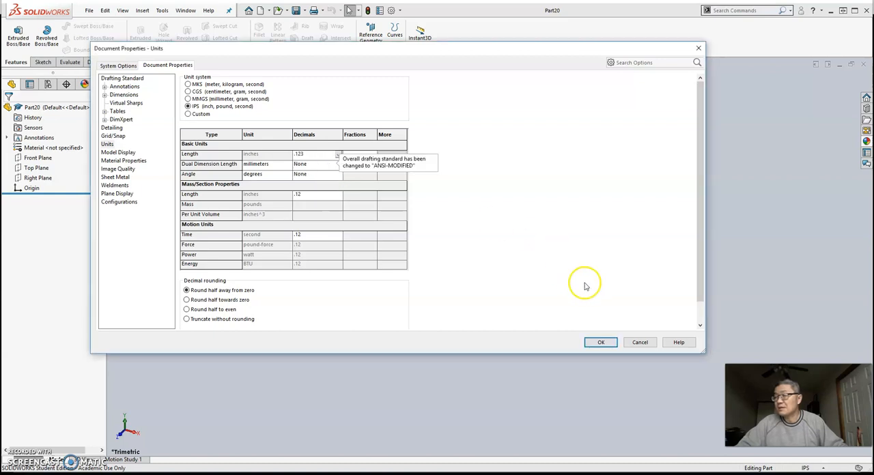
click(600, 342)
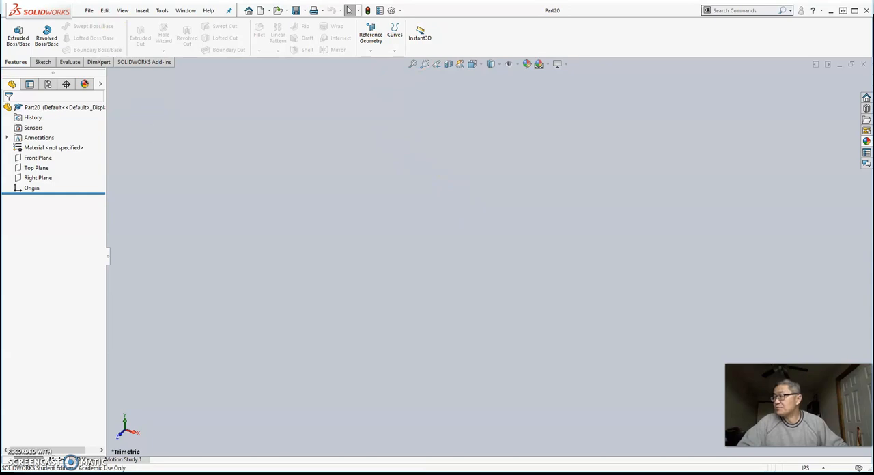
Sketch a circle of about 1.451 in radius on the Front Plane, centred on the origin
click(38, 158)
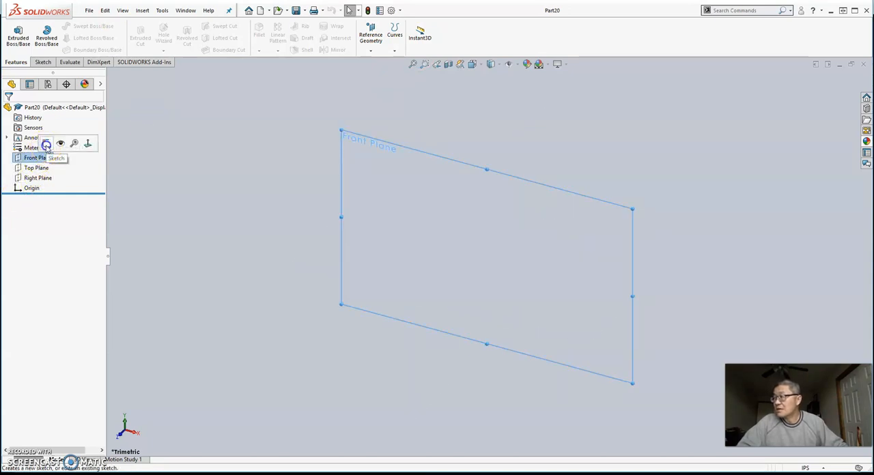
click(46, 143)
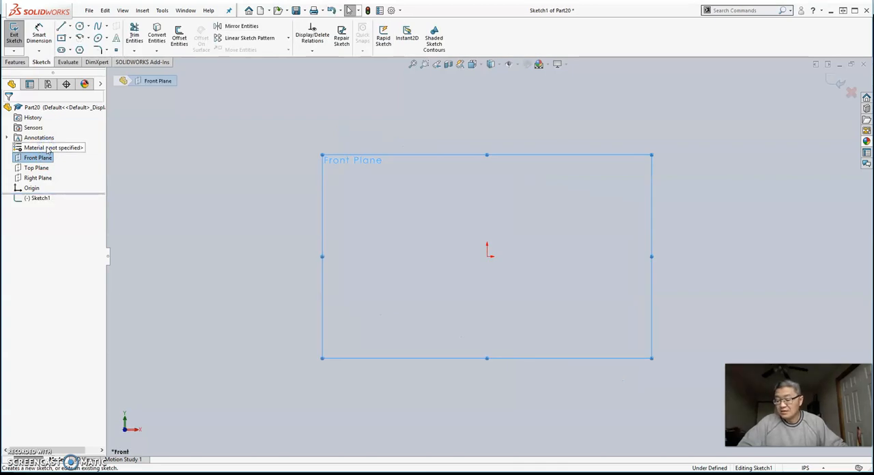
click(80, 26)
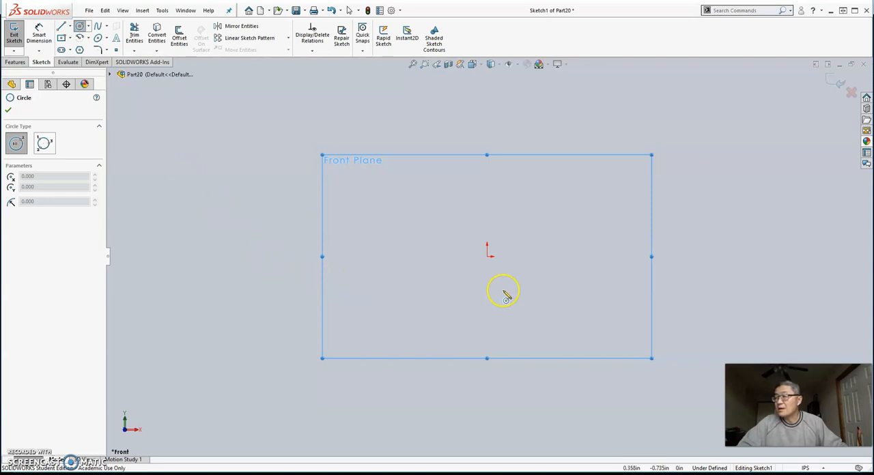
click(487, 257)
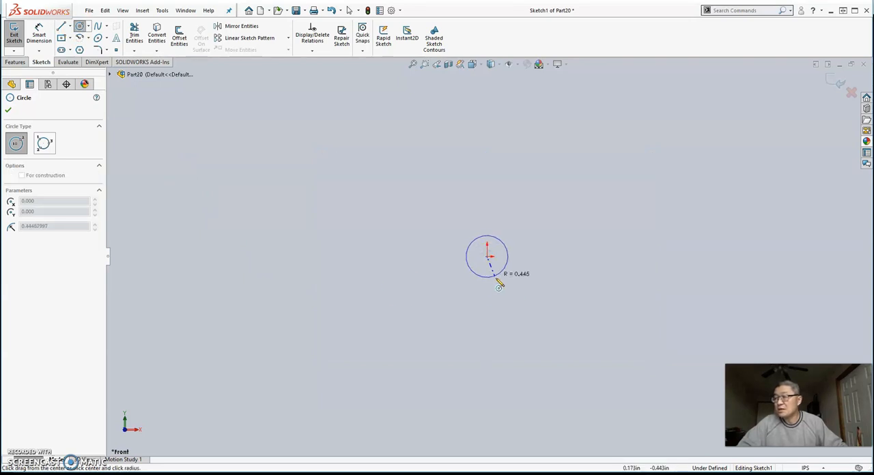
click(514, 319)
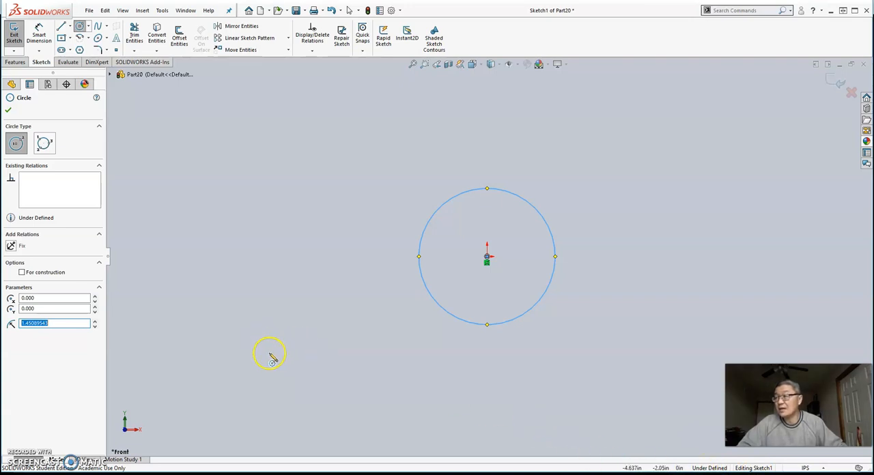
Dimension the circle's diameter and set it to 0.4375 in
click(41, 32)
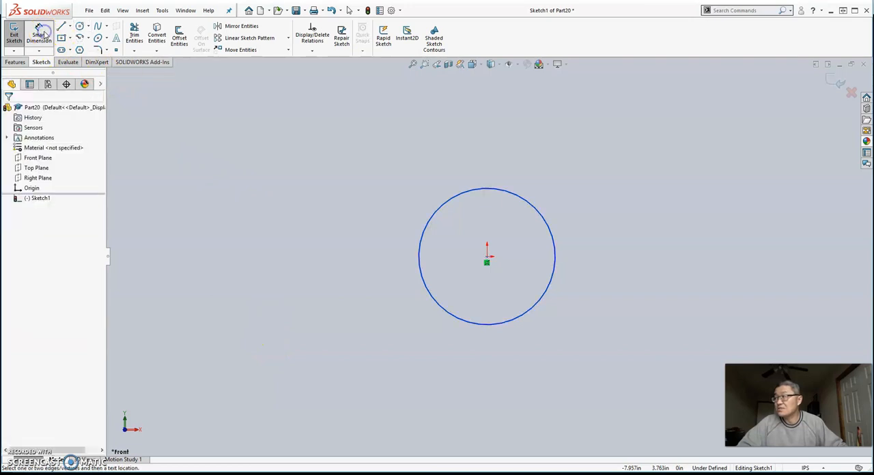
click(536, 211)
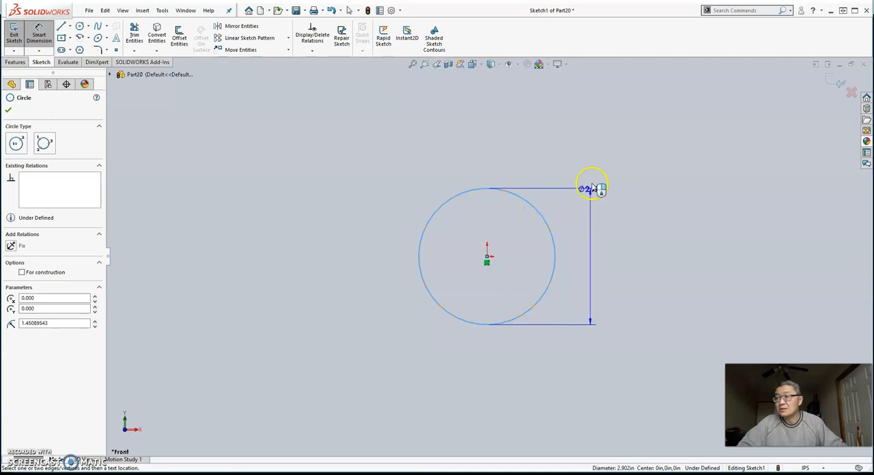
click(600, 172)
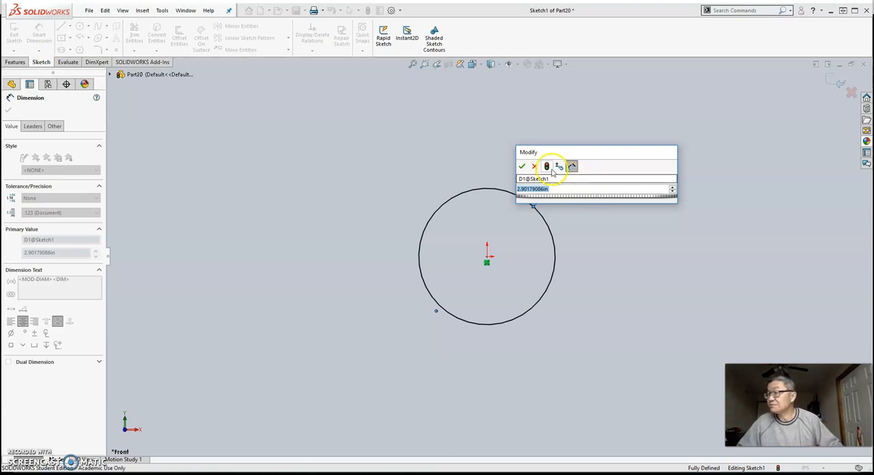
text(0.)
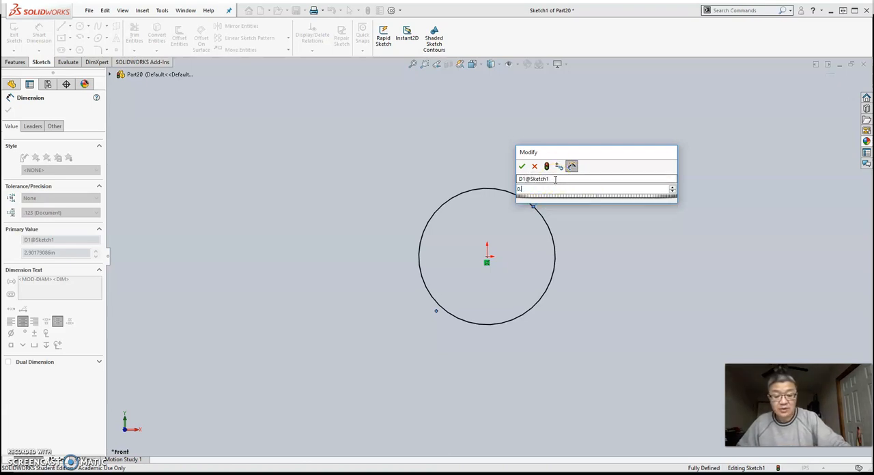
text(4375)
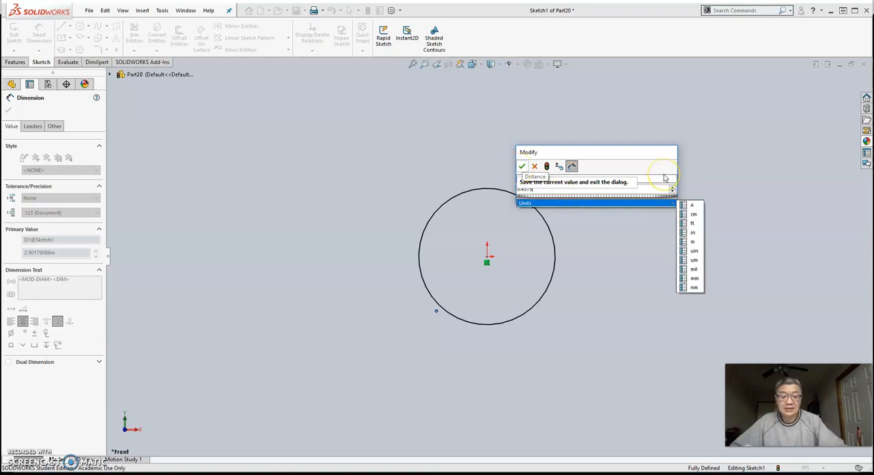
key(Return)
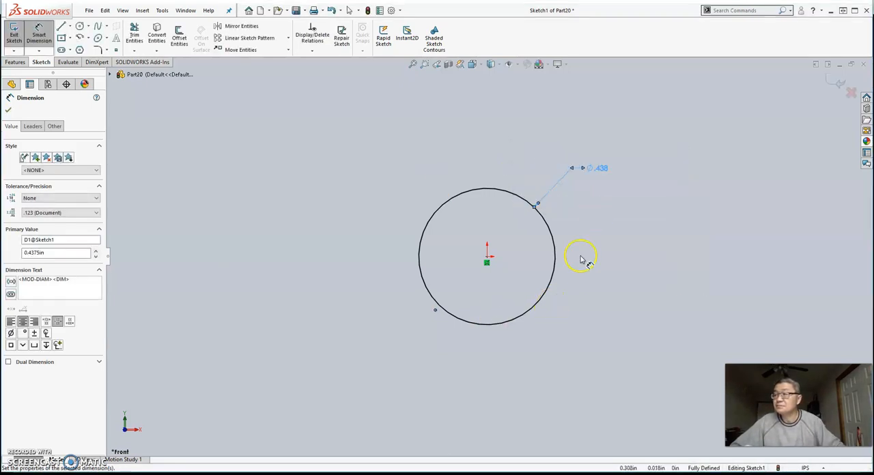
click(605, 175)
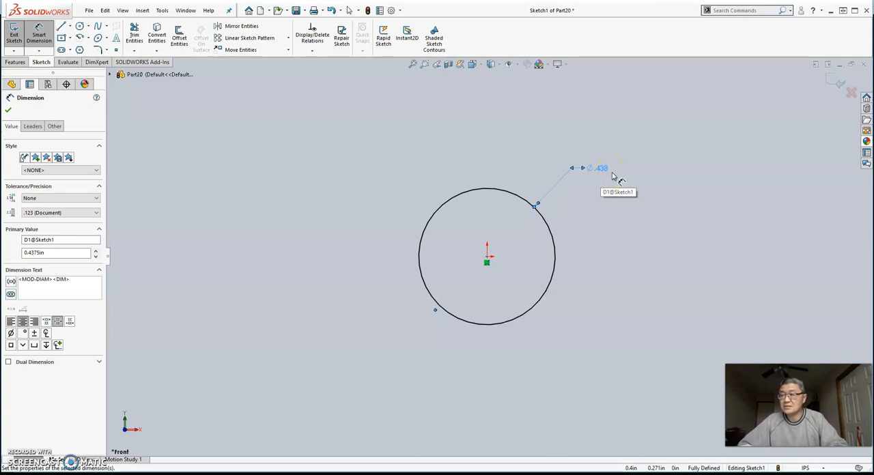
click(623, 183)
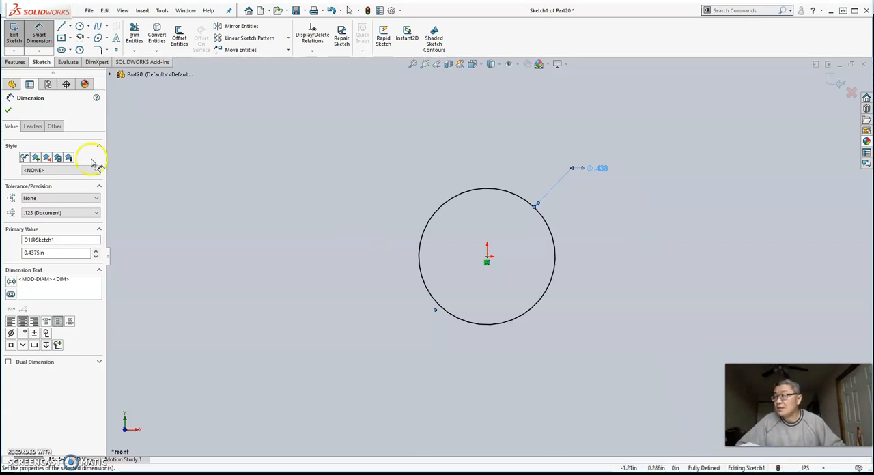
Extrude the circle as a boss from the sketch plane, using the Mid Plane end condition and a depth of 0.26 in
click(15, 63)
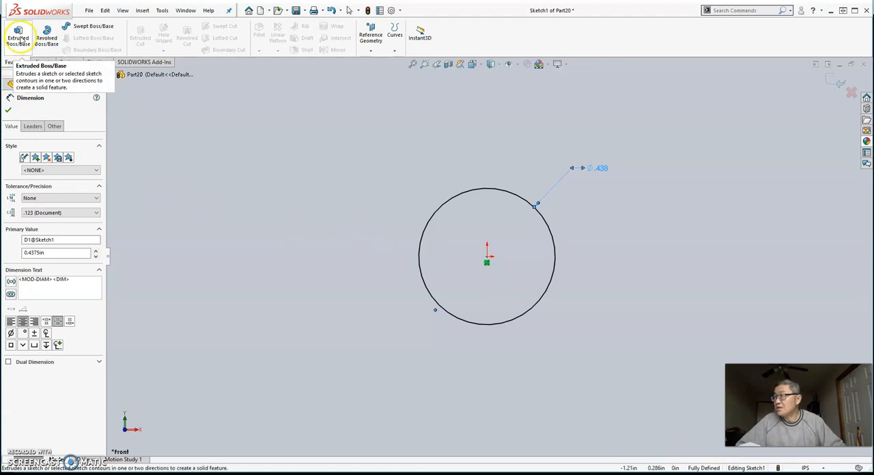
click(19, 36)
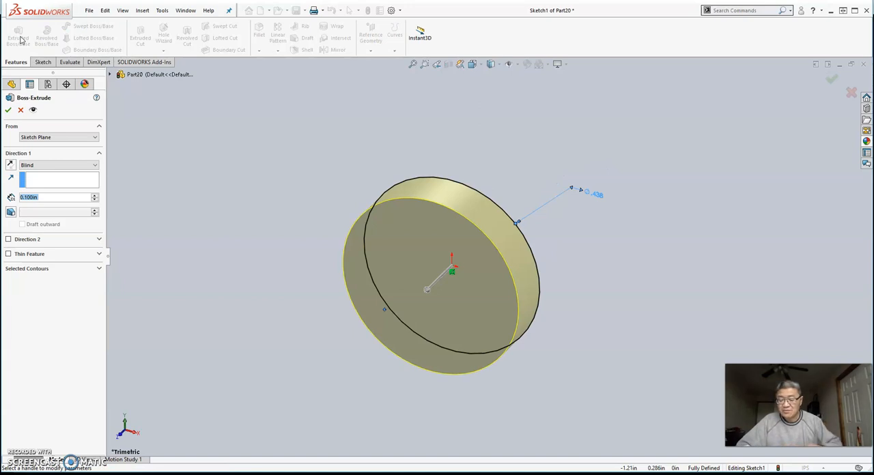
click(62, 137)
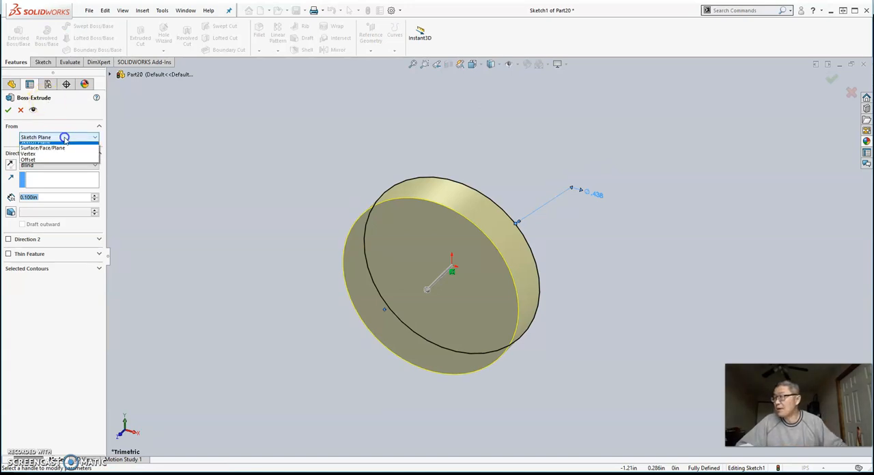
click(64, 136)
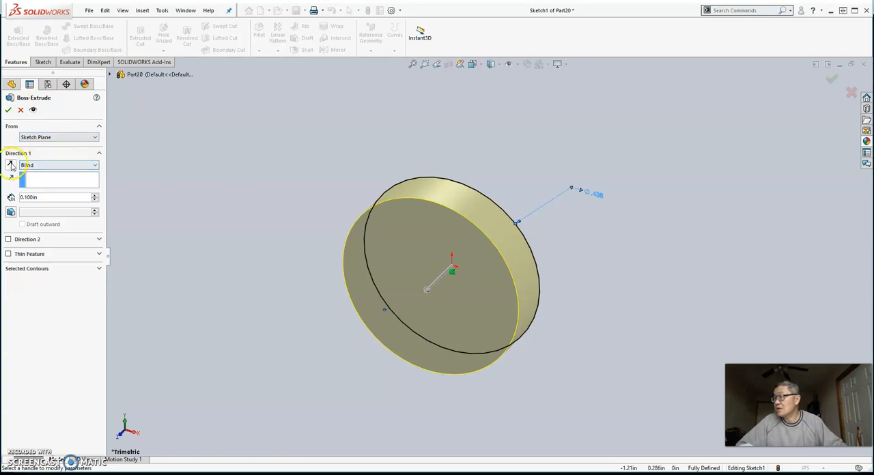
click(65, 164)
click(60, 203)
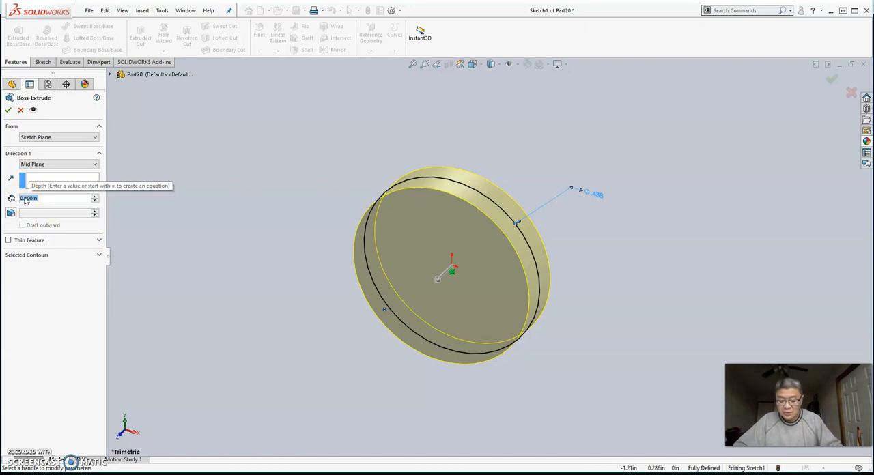
text(0.2)
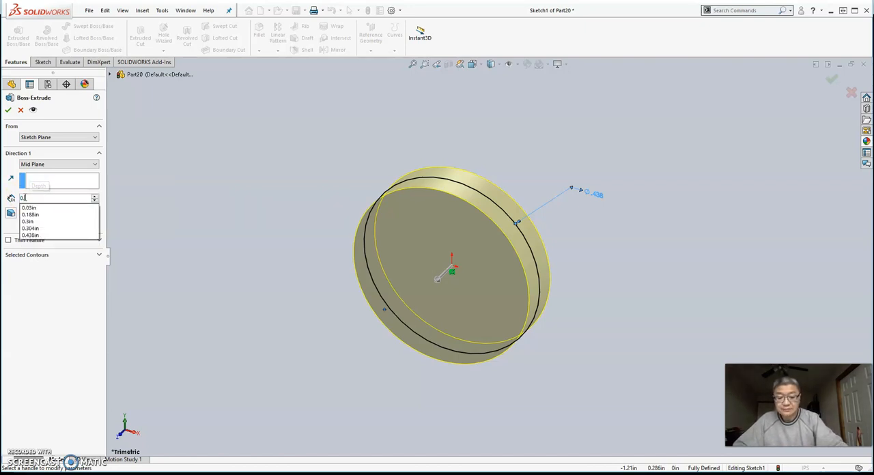
text(6)
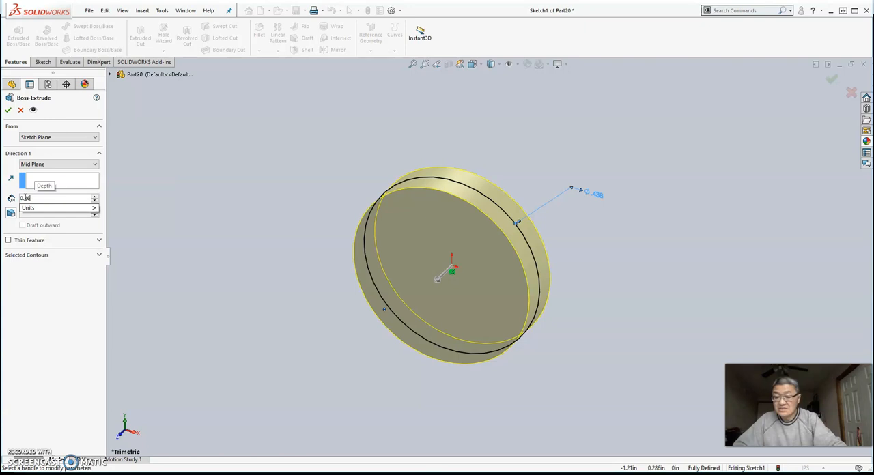
key(Return)
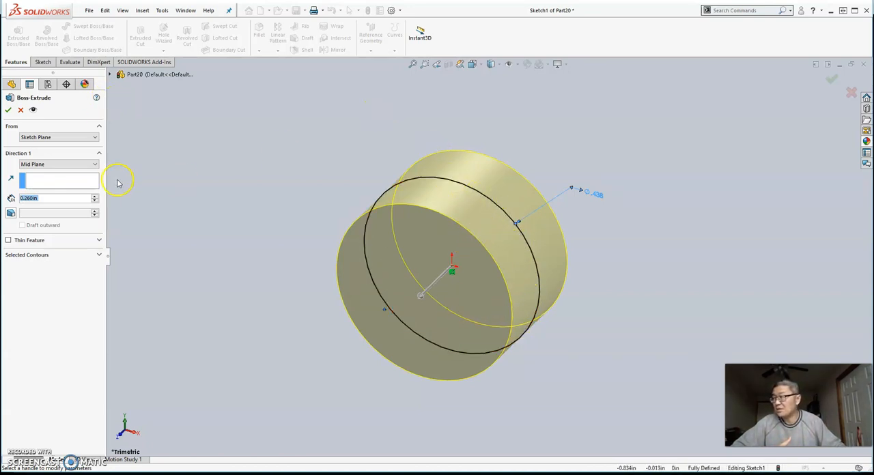
click(9, 111)
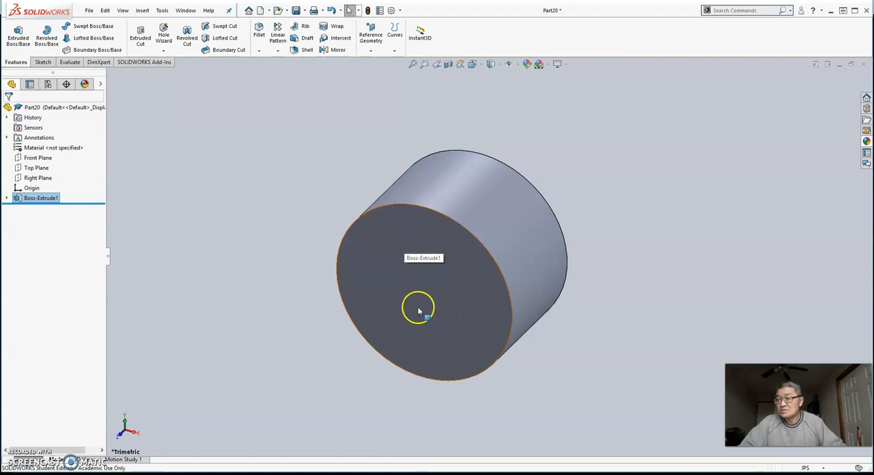
Sketch a circle of about 0.072 in radius on the cylinder's front end face, centred on the origin
click(366, 267)
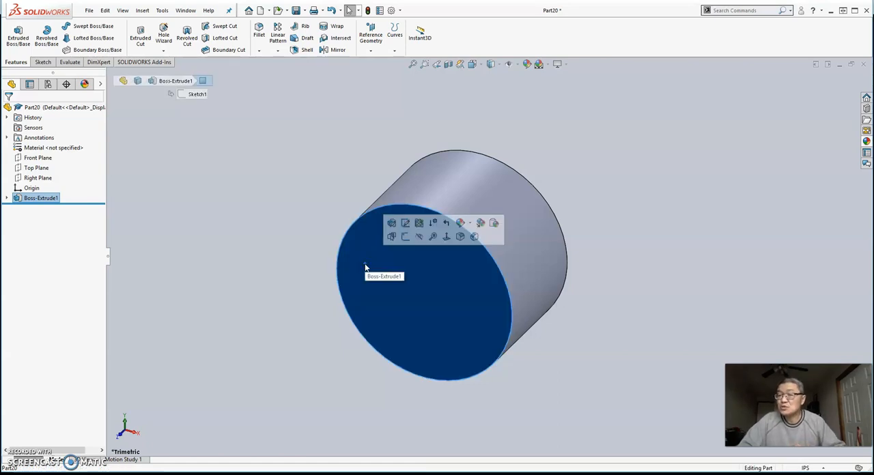
click(405, 237)
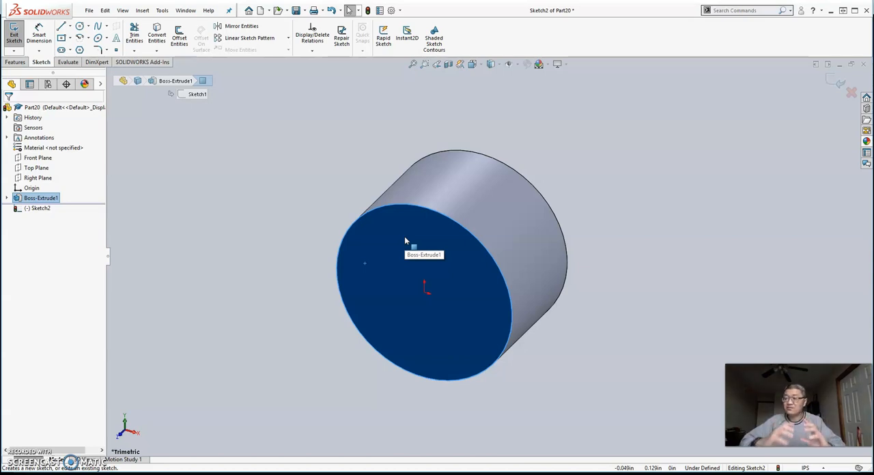
click(446, 279)
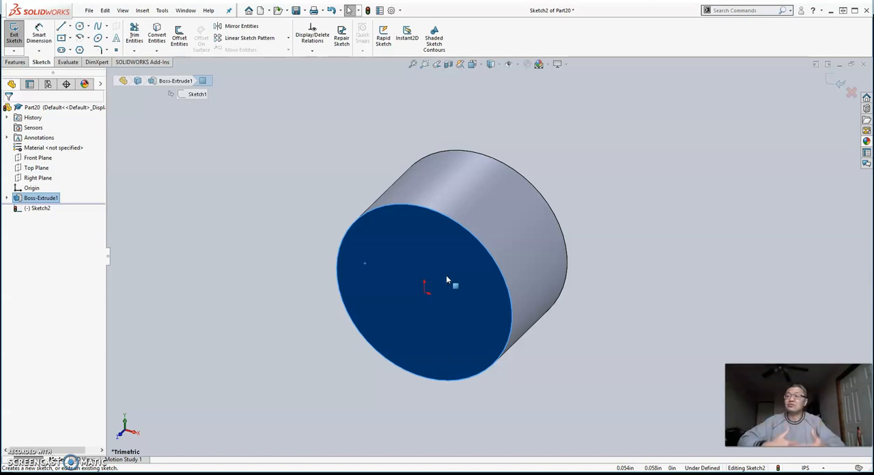
click(79, 26)
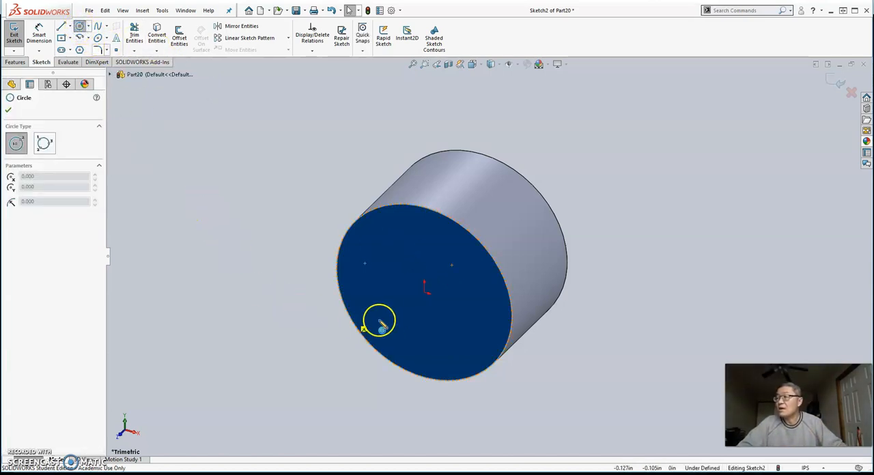
click(425, 301)
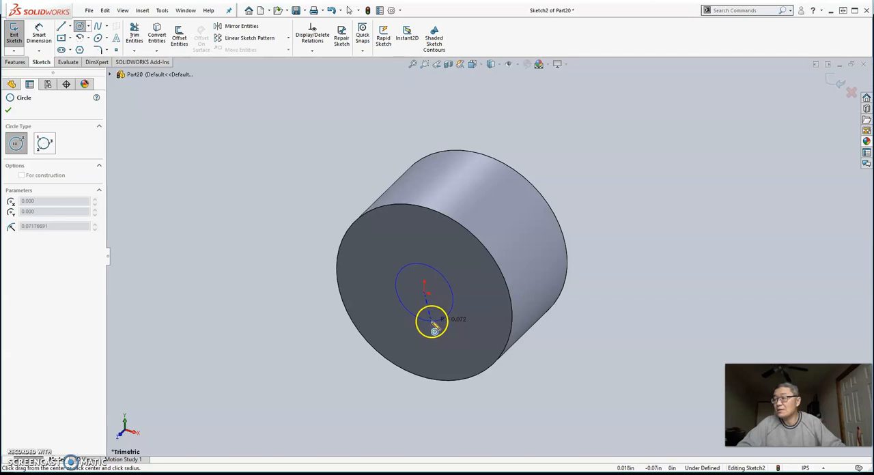
click(433, 325)
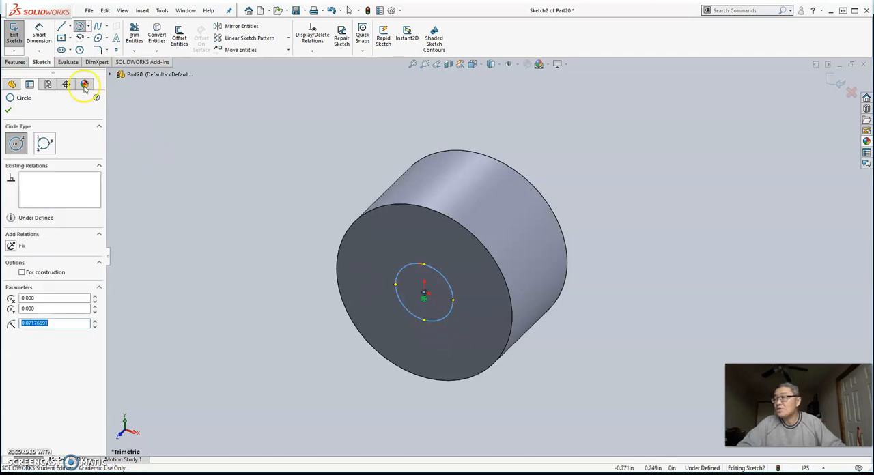
Dimension the diameter of the circle on the end face and set it to 0.190 in
click(39, 35)
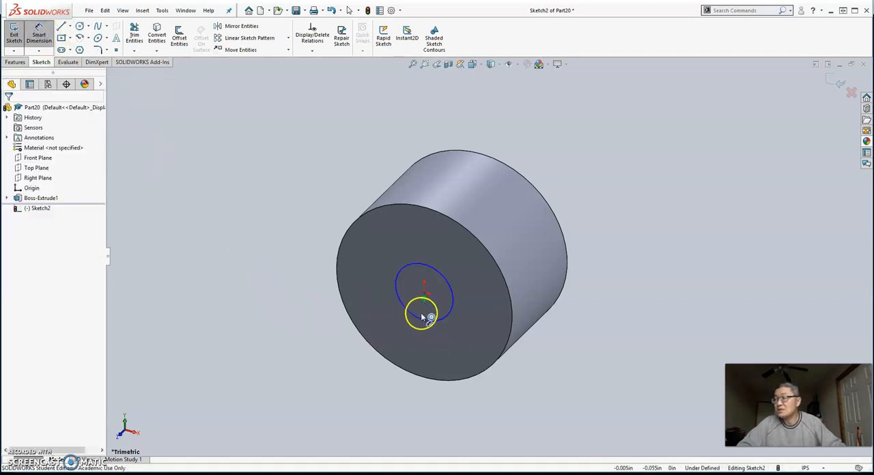
click(454, 285)
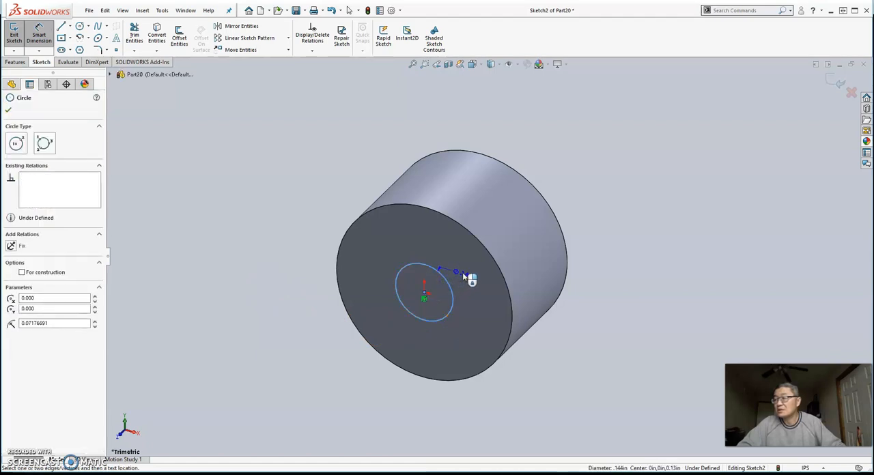
click(470, 264)
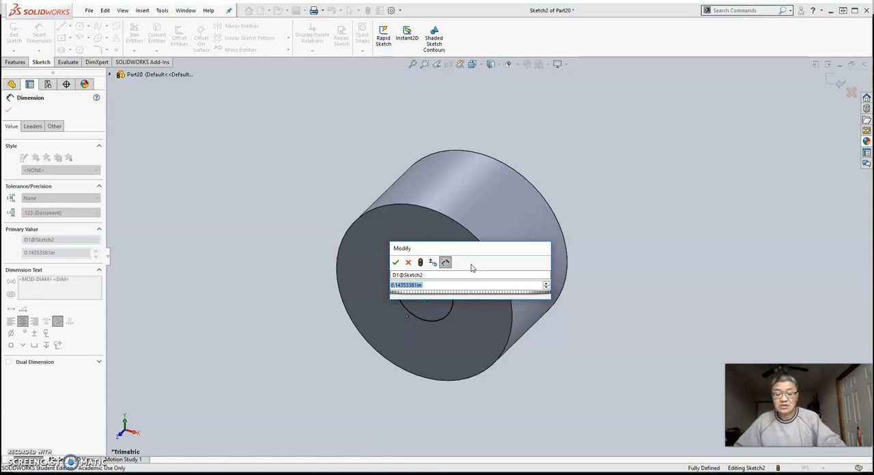
text(0.)
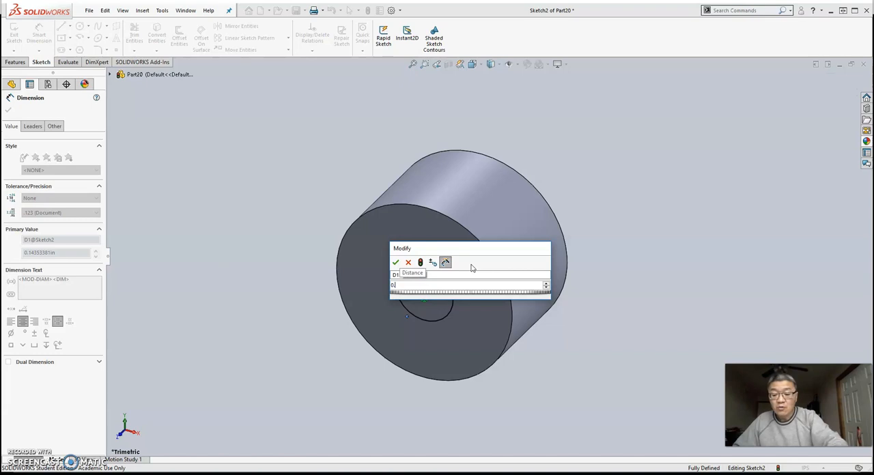
text(190)
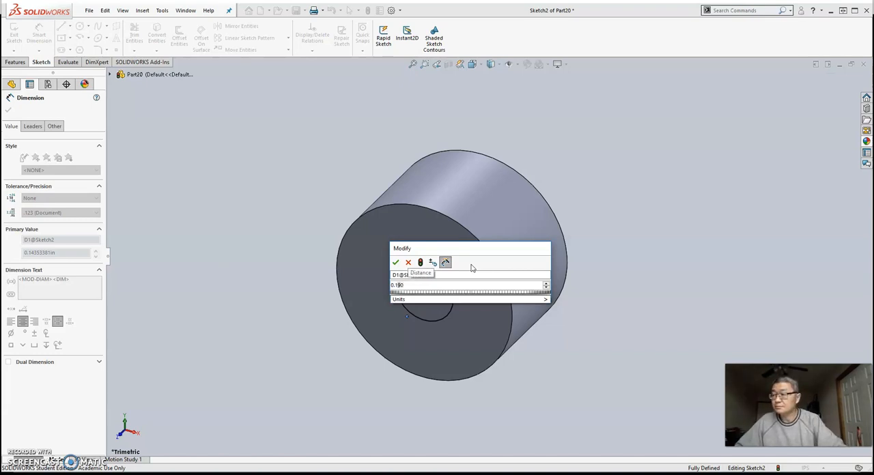
key(Return)
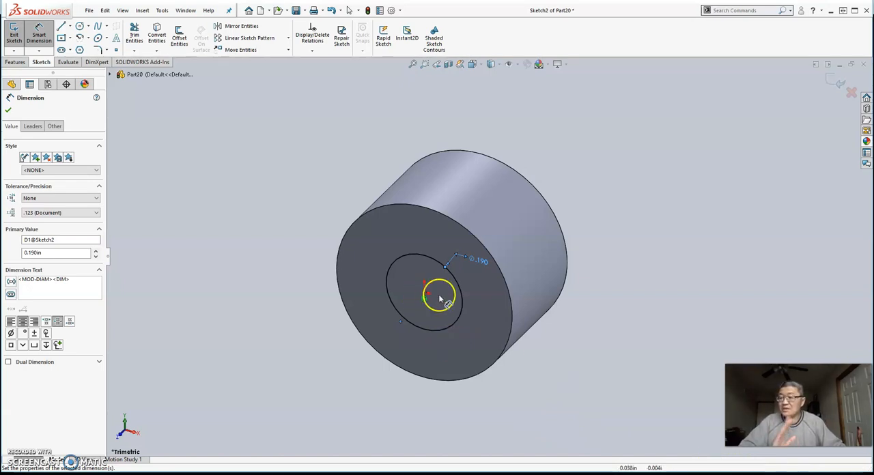
Cut-extrude the circle from the sketch plane through the cylinder using the Through All end condition
click(13, 62)
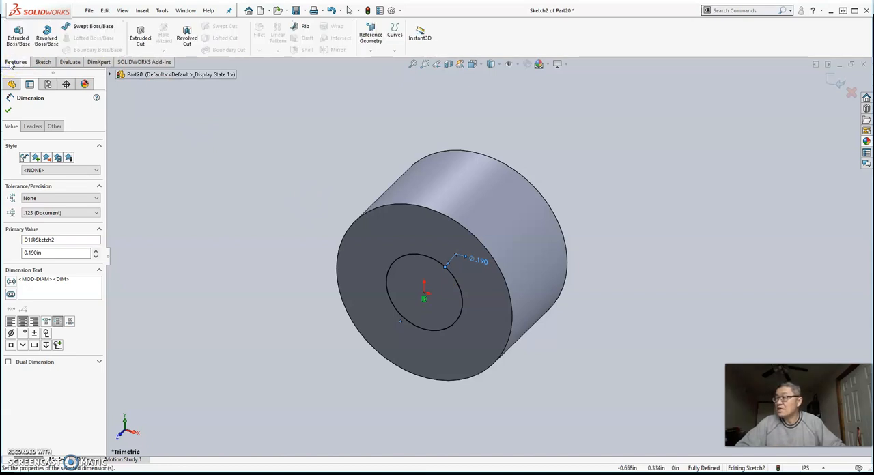
click(141, 35)
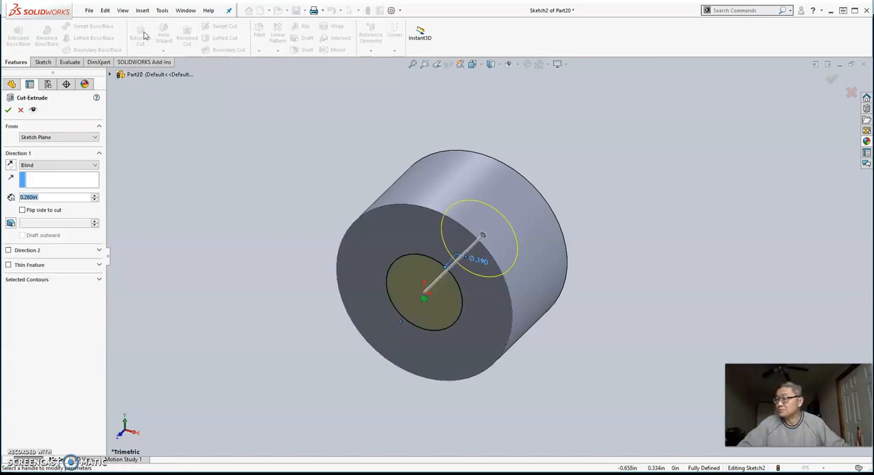
click(97, 167)
click(86, 180)
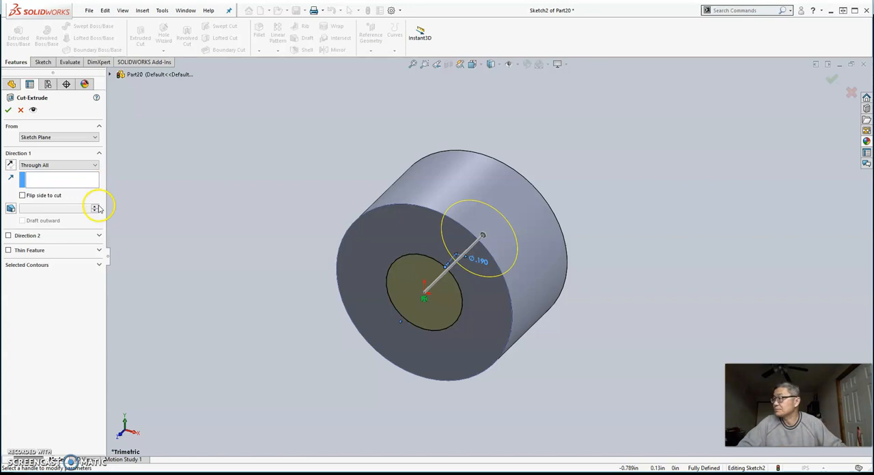
click(8, 110)
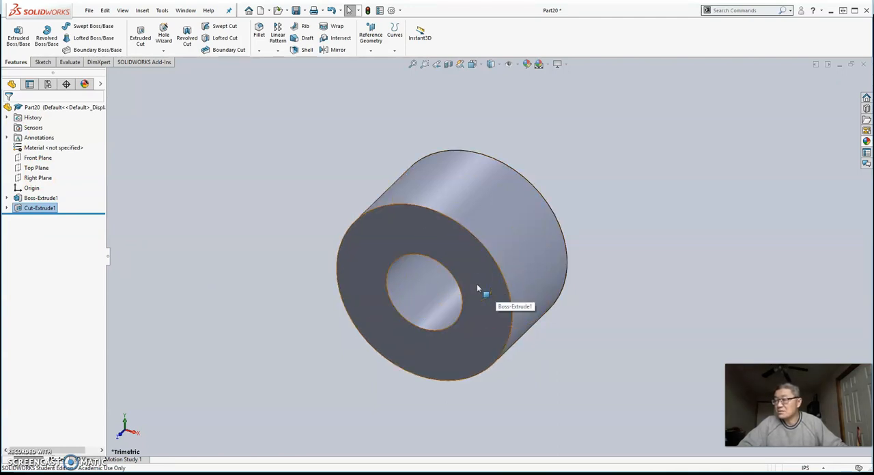
Apply the Copper material from the Copper Alloys category to the part and close the material library
middle_drag(477, 284, 486, 254)
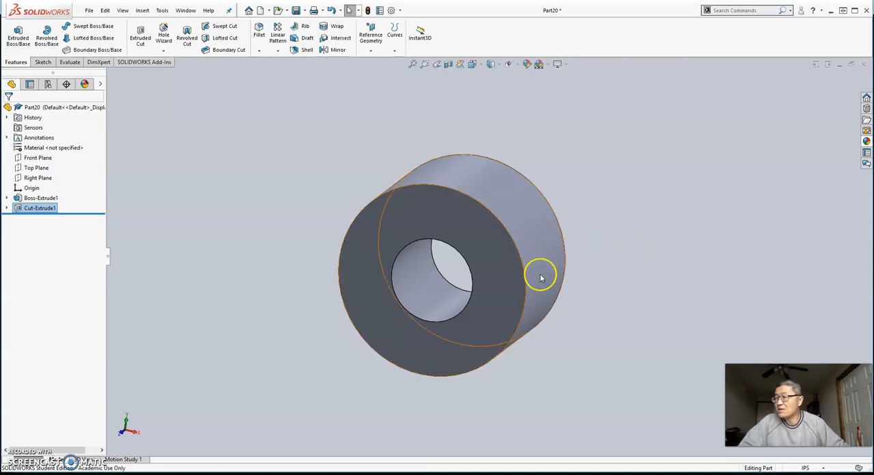
click(39, 148)
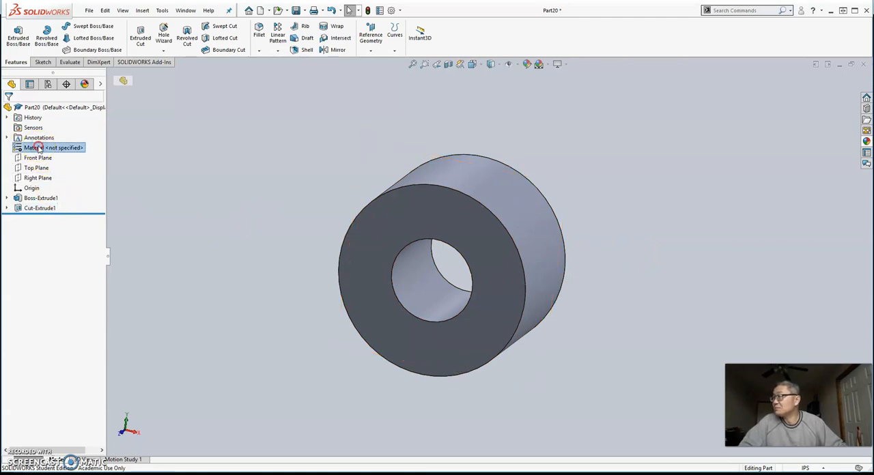
right_click(39, 149)
click(63, 152)
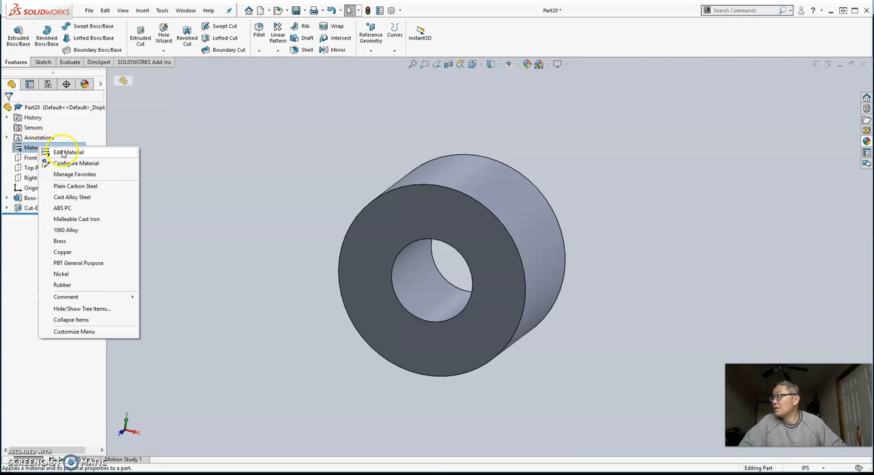
click(65, 153)
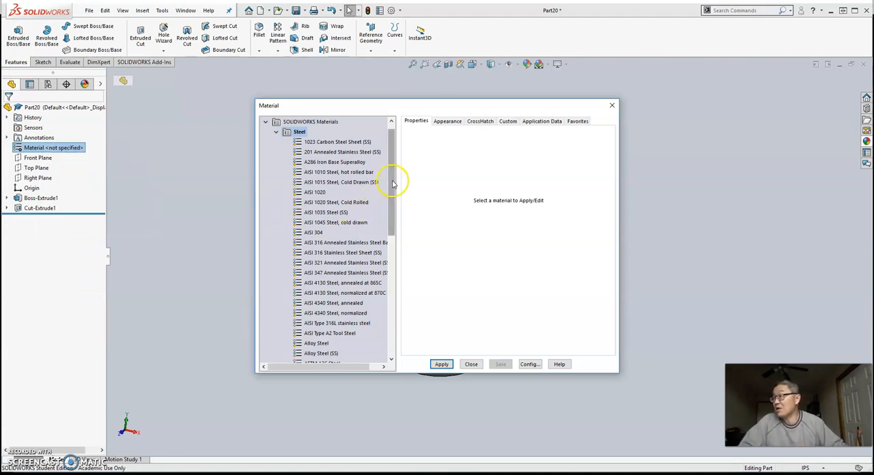
drag(392, 181, 396, 272)
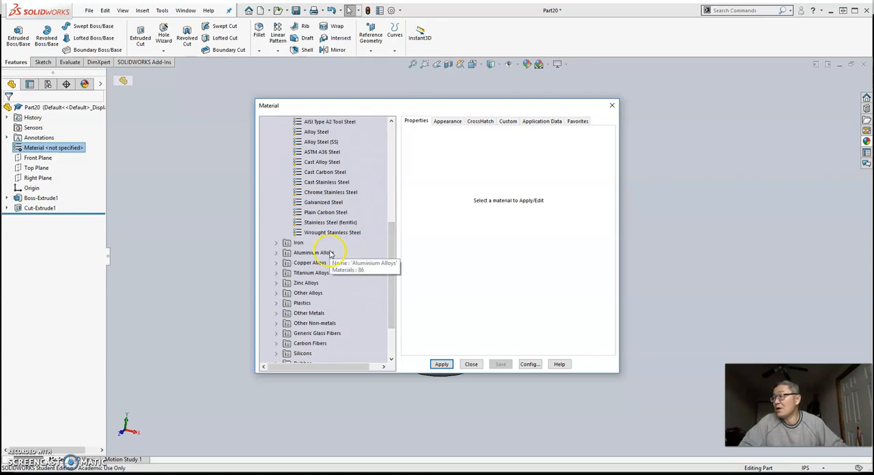
click(276, 263)
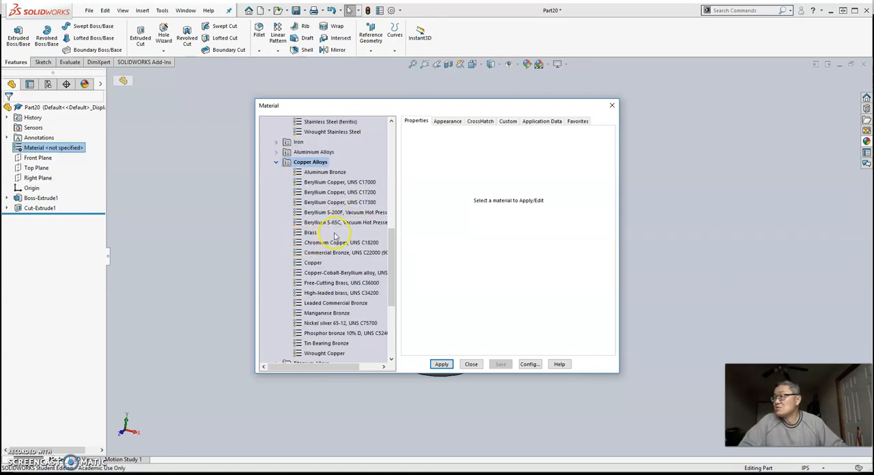
click(313, 263)
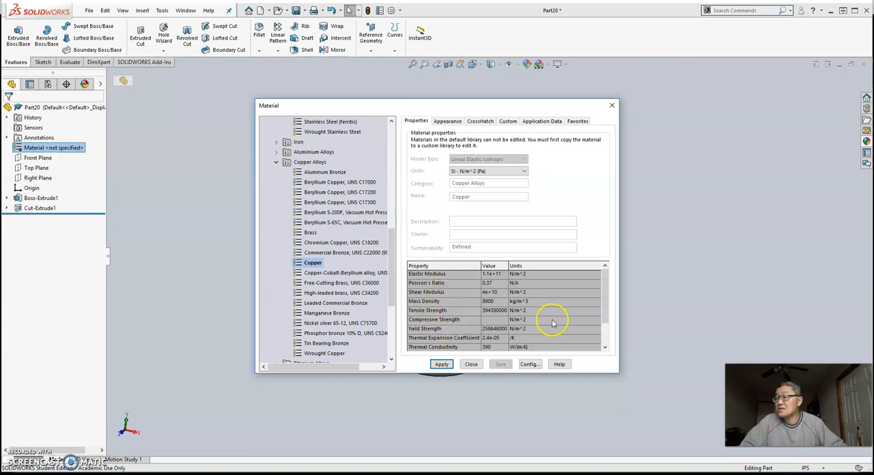
click(442, 365)
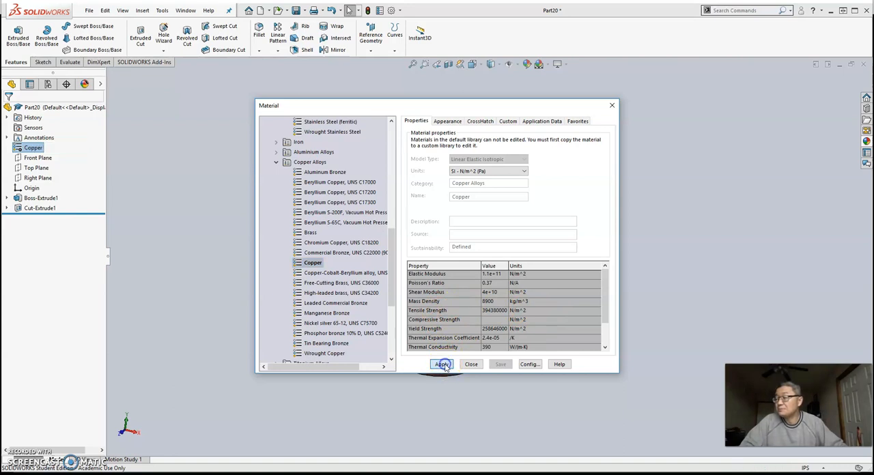
click(442, 365)
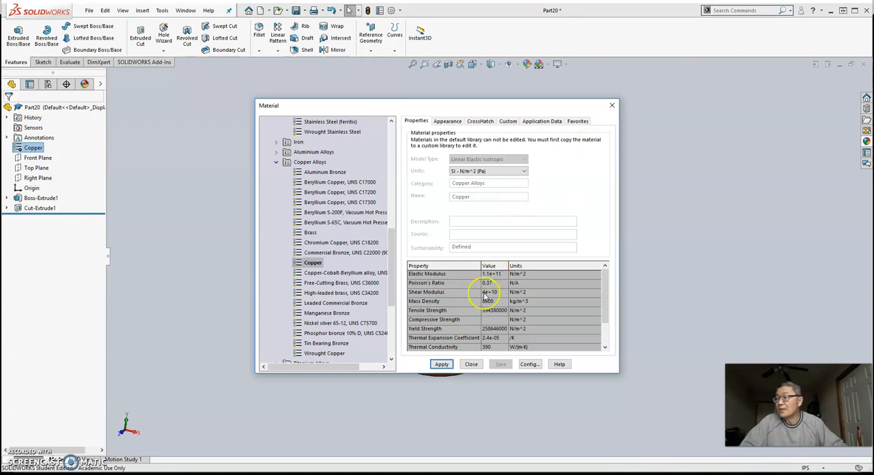
click(442, 364)
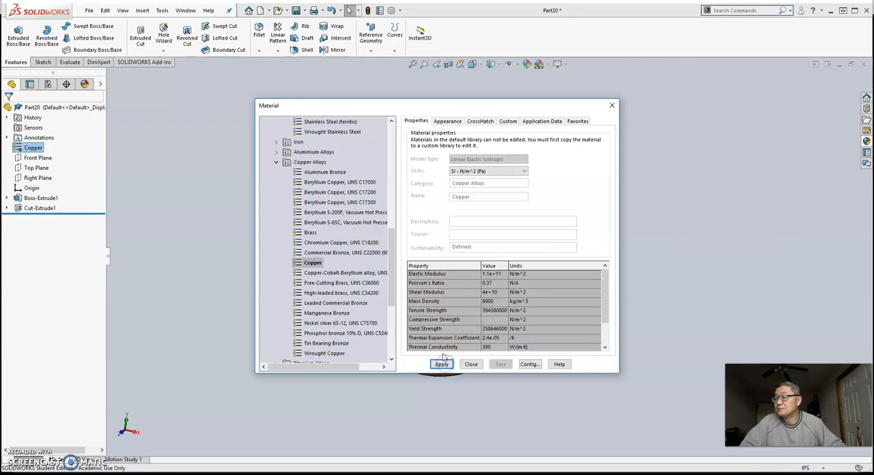
click(471, 365)
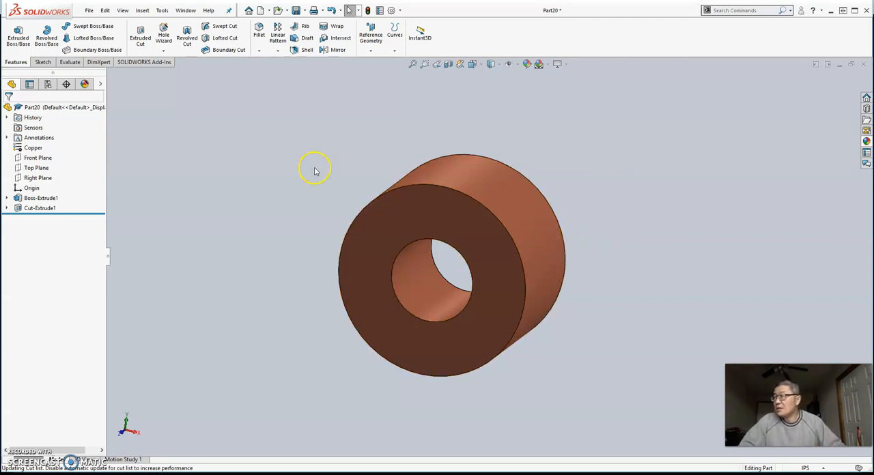
Examine the part's mass properties, including its density and mass, and close the report
click(70, 62)
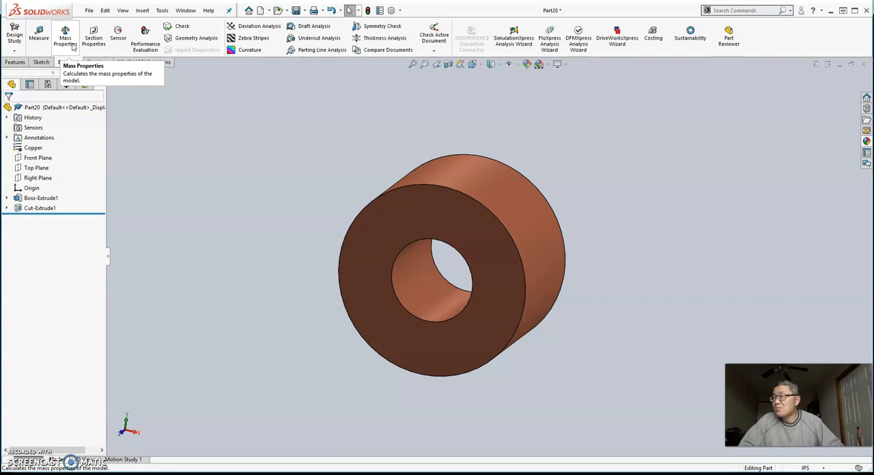
click(66, 38)
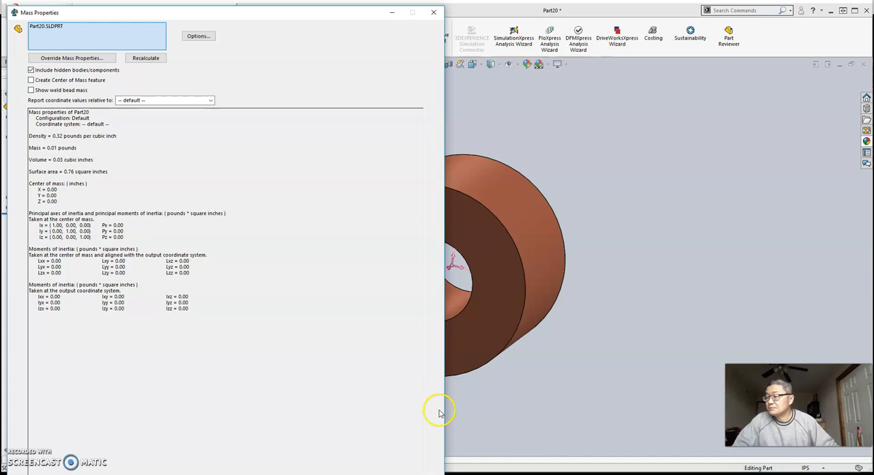
drag(444, 412, 314, 391)
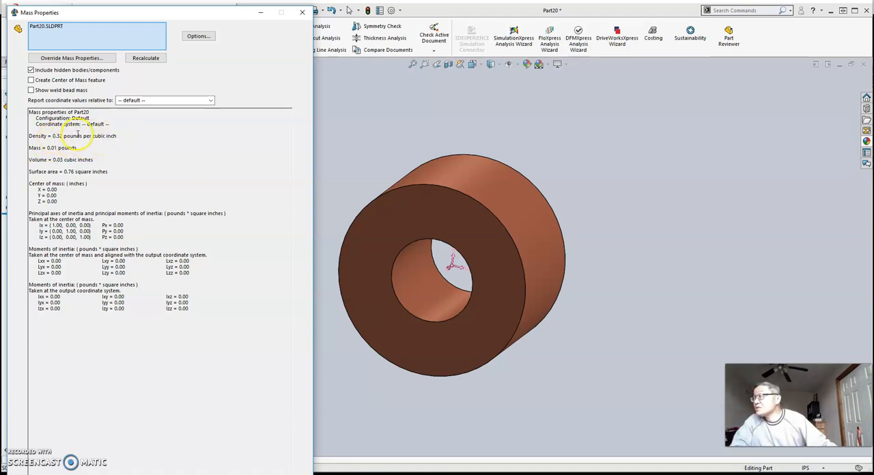
click(116, 137)
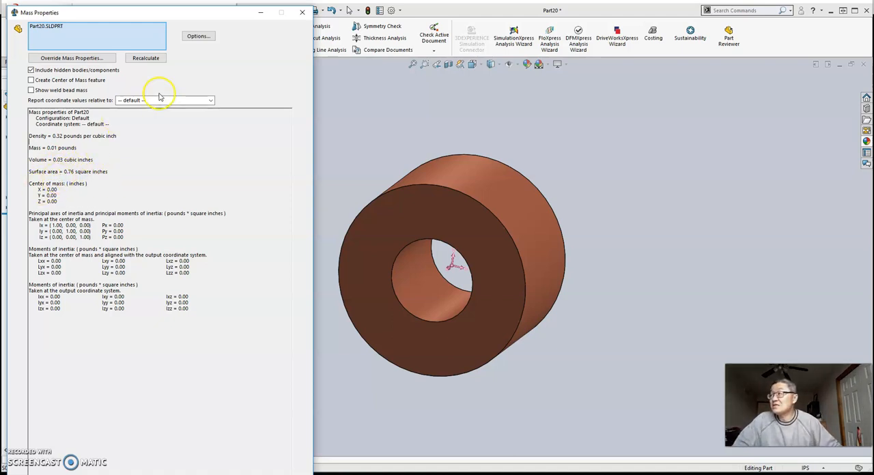
click(302, 12)
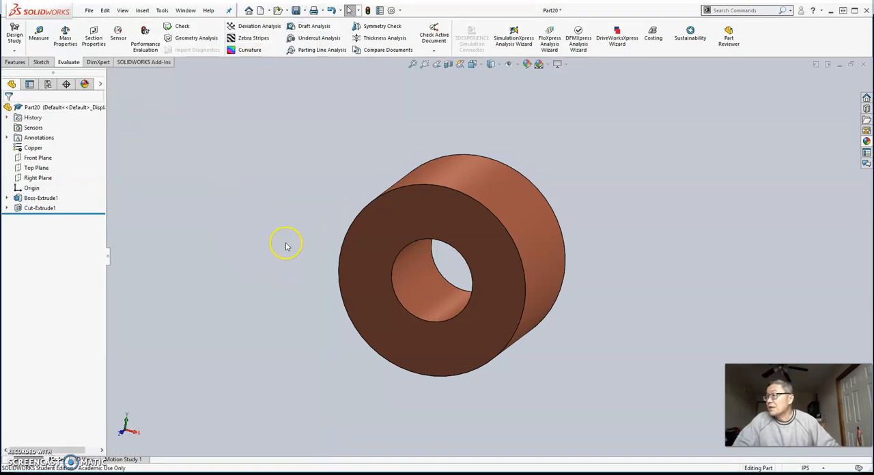
Display the cylinder body's dimensions on the model and set its extrusion depth to 0.25 in
double_click(535, 254)
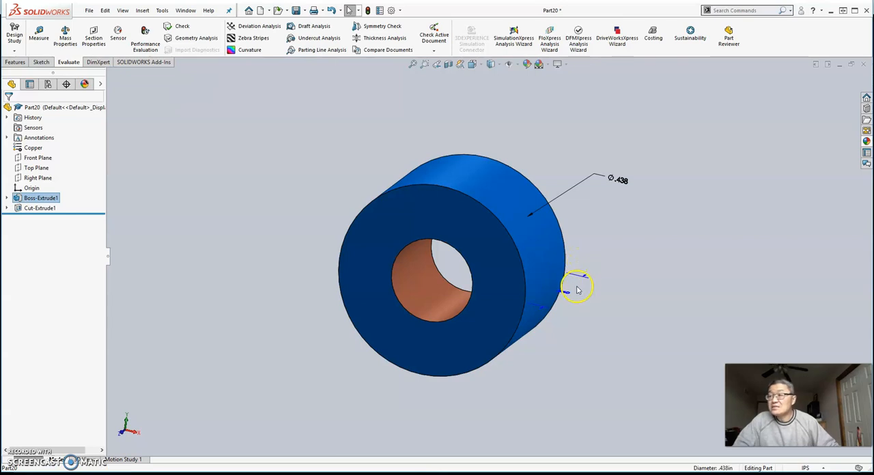
middle_drag(624, 242, 639, 254)
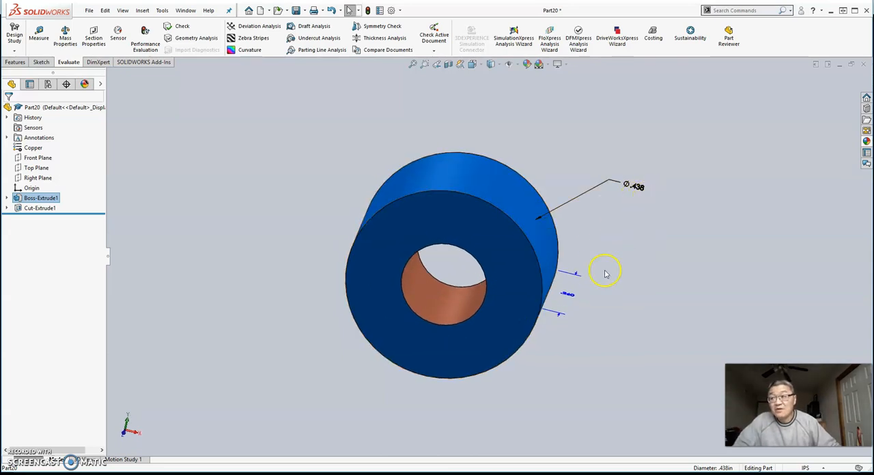
middle_drag(627, 314, 620, 343)
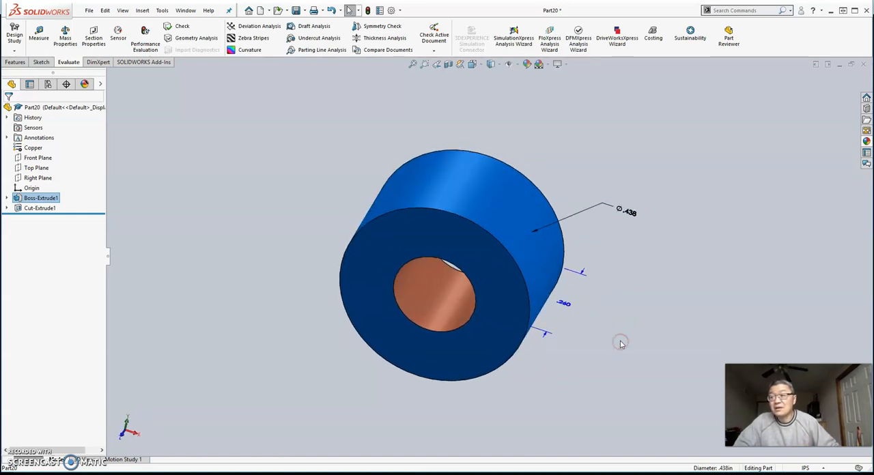
double_click(565, 307)
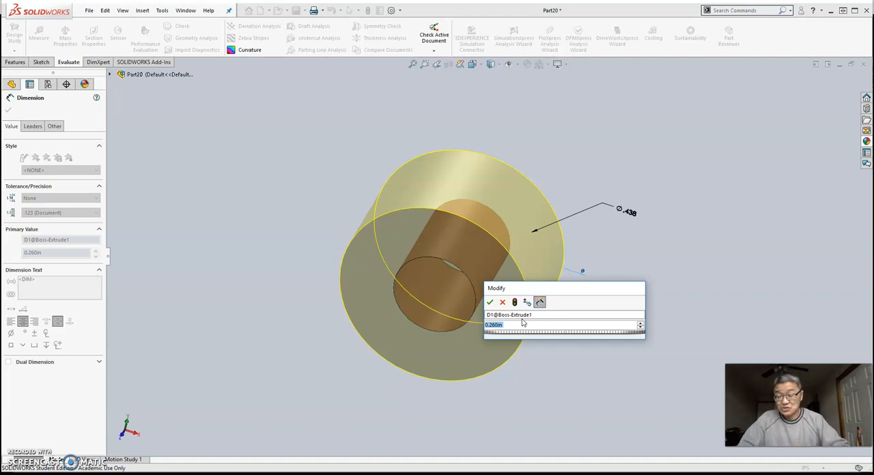
text(0)
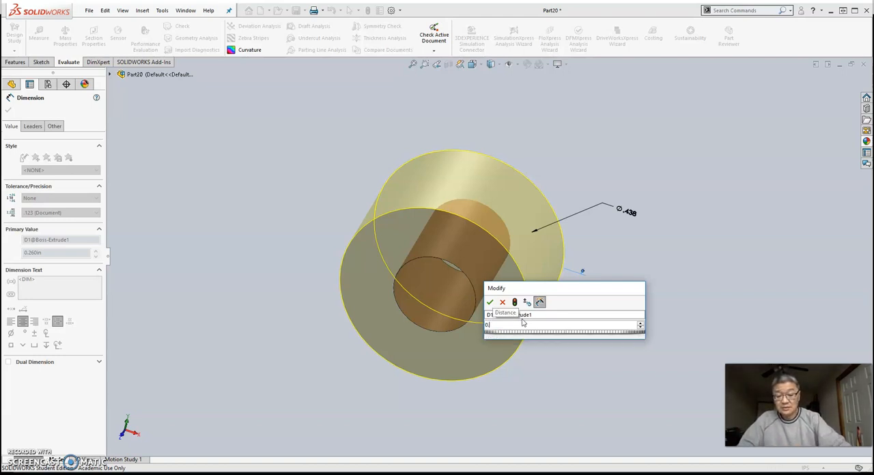
text(.25)
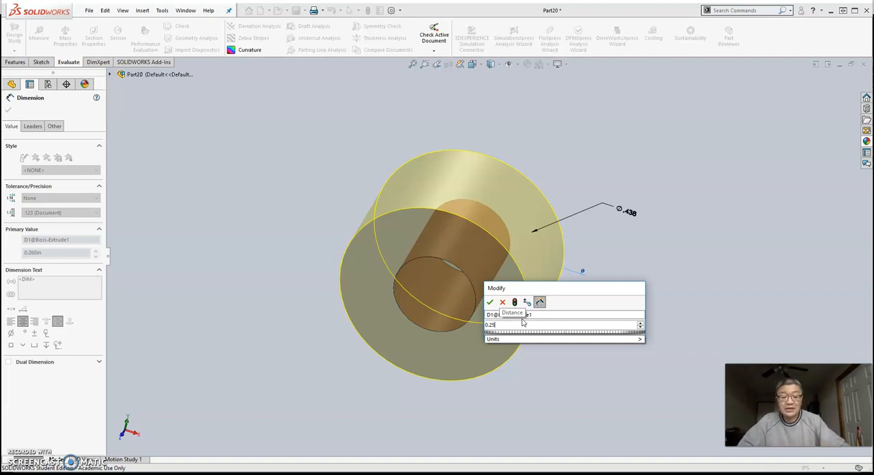
click(618, 339)
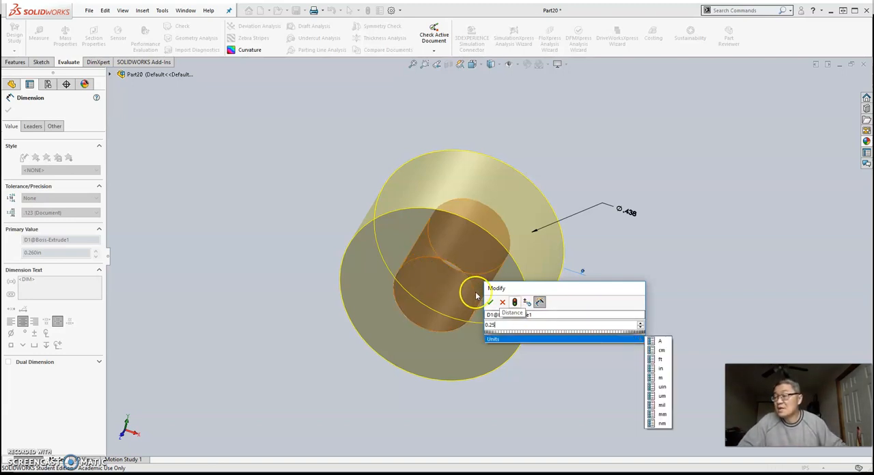
click(491, 303)
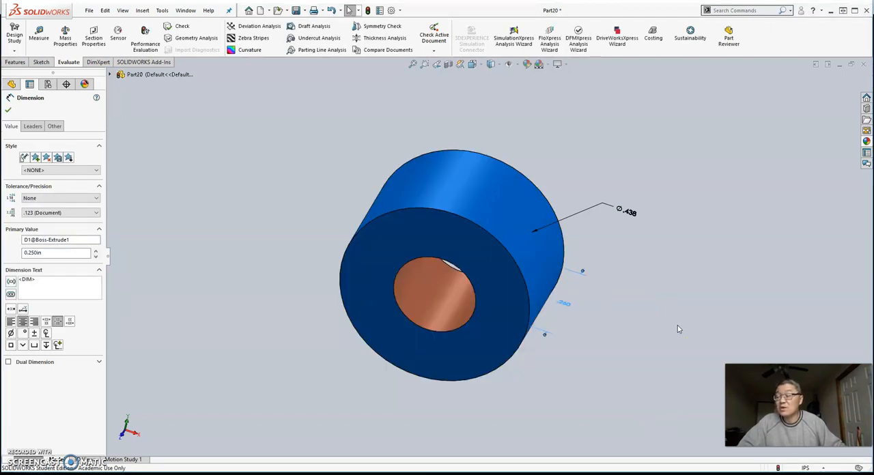
Try an extrusion depth of 0.5 in for the cylinder body
double_click(565, 306)
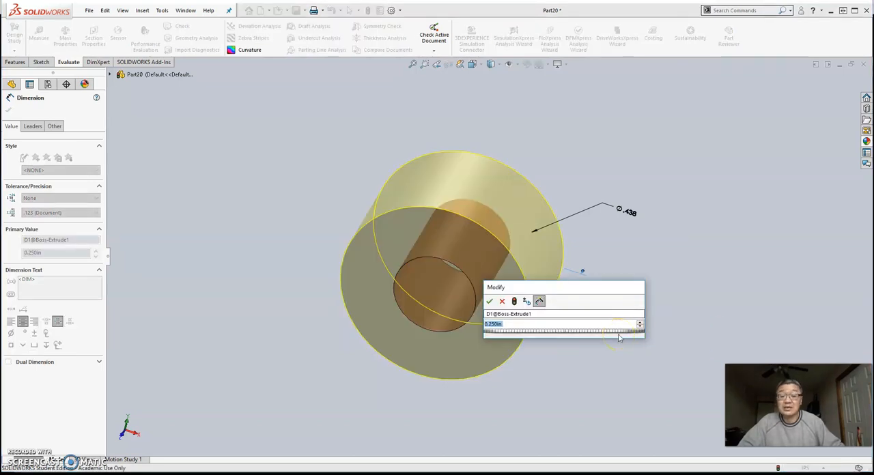
text(0.5)
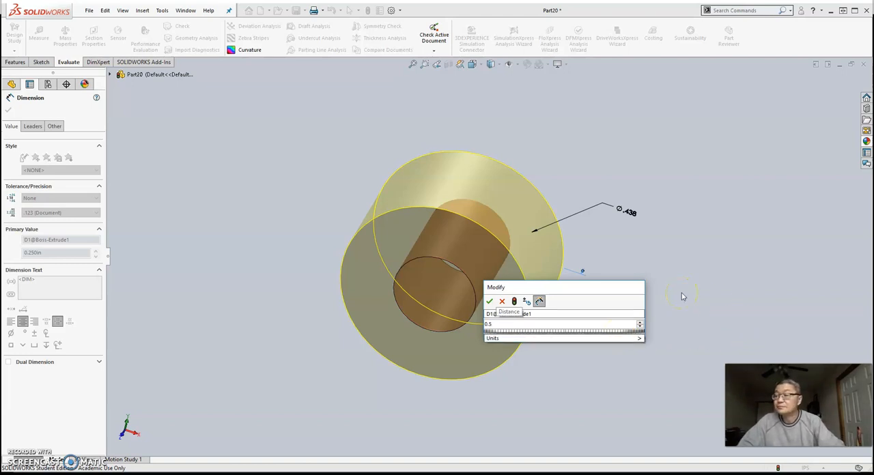
key(Return)
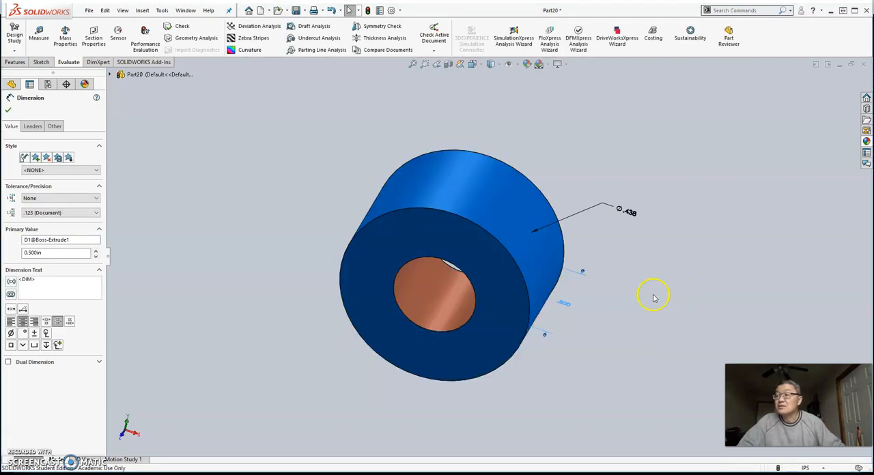
middle_drag(642, 302, 642, 326)
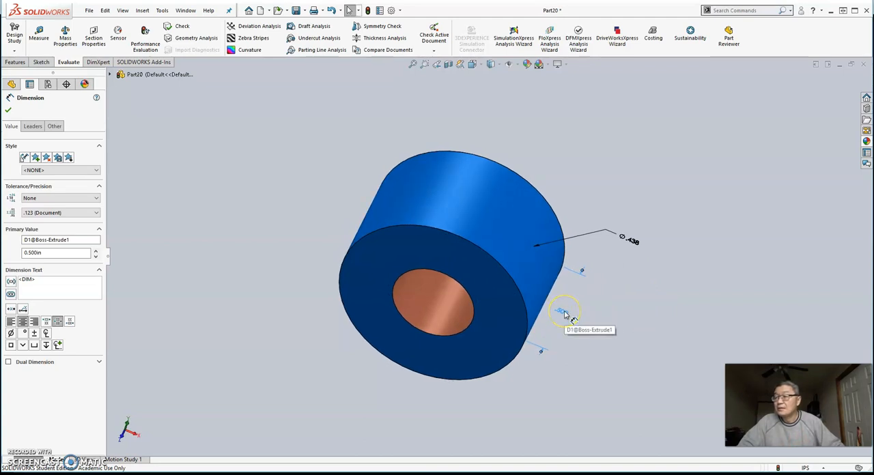
Undo the last extrusion depth change and display the cylinder body's dimensions on the model again
click(331, 11)
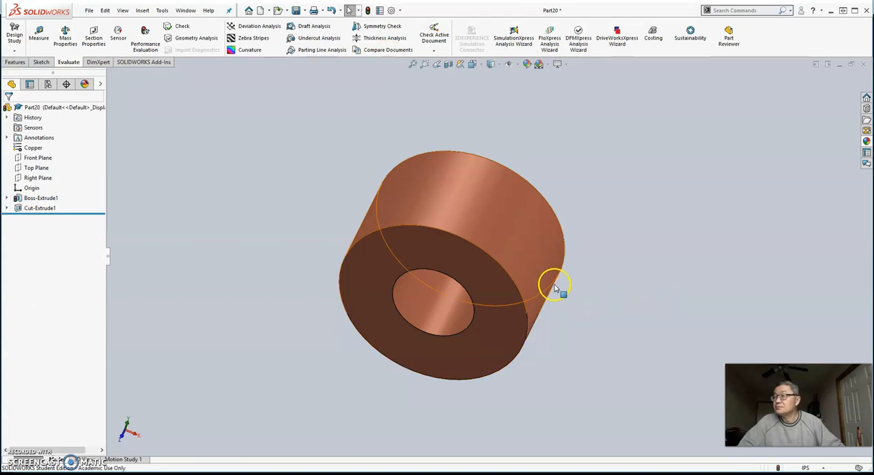
double_click(531, 262)
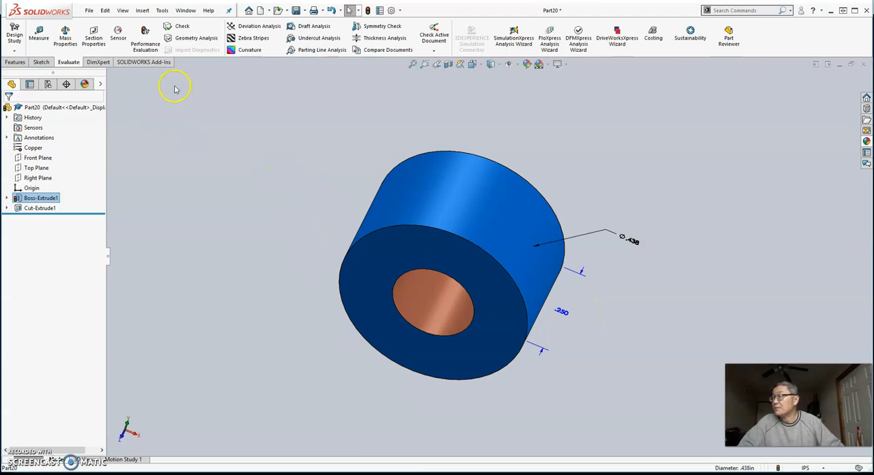
Save the part as Shaft Collar in the SW folder, rebuilding the document before saving
click(89, 11)
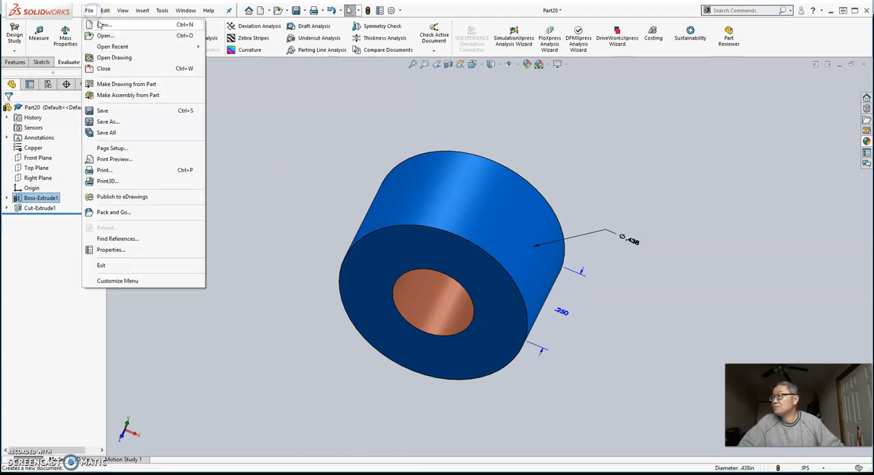
click(102, 111)
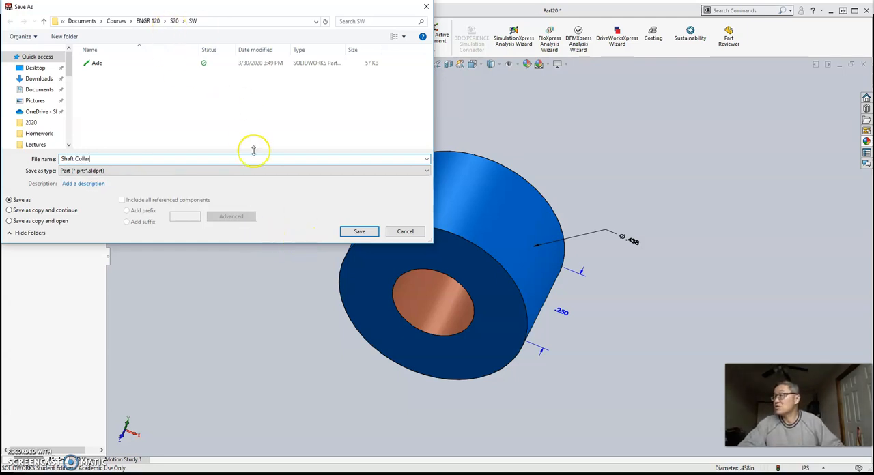
click(354, 232)
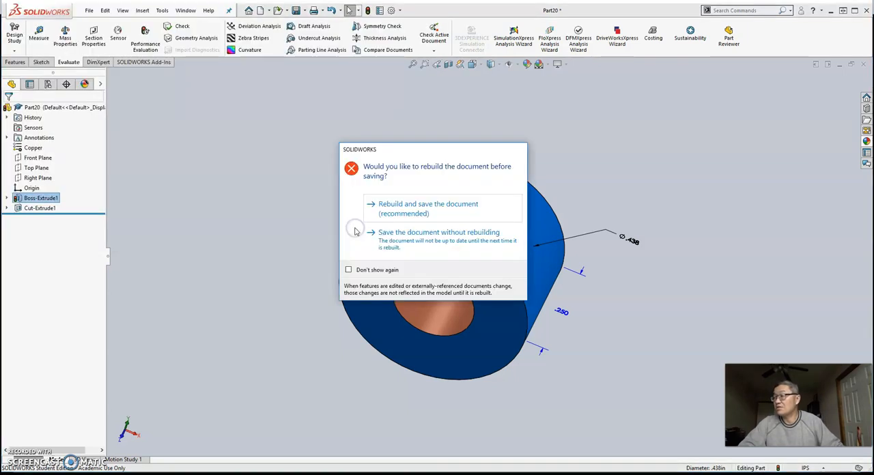
click(416, 209)
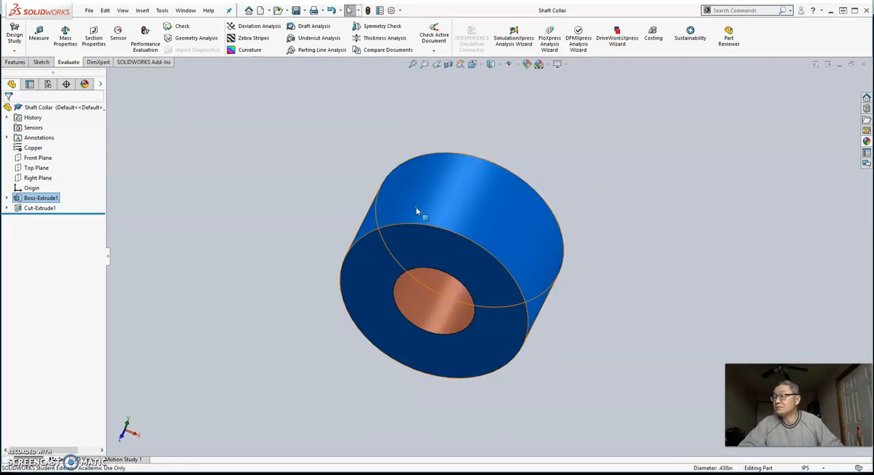
Clear the selection of the cylinder body and show the part in the Trimetric view
click(215, 182)
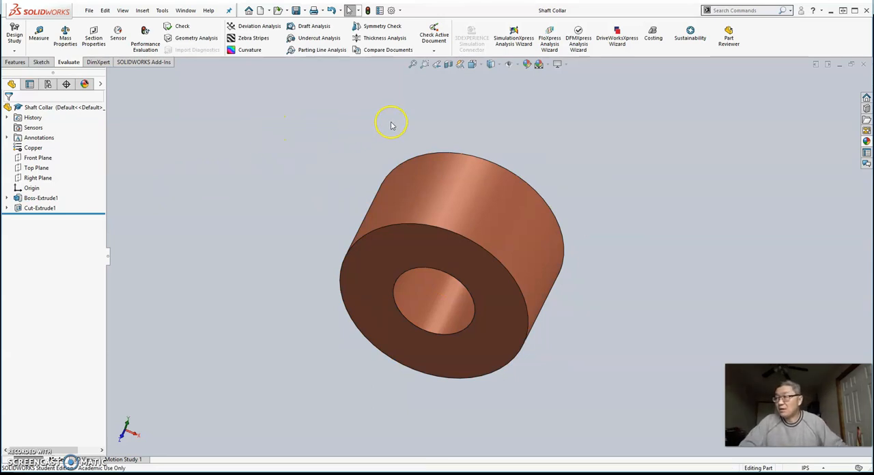
click(477, 65)
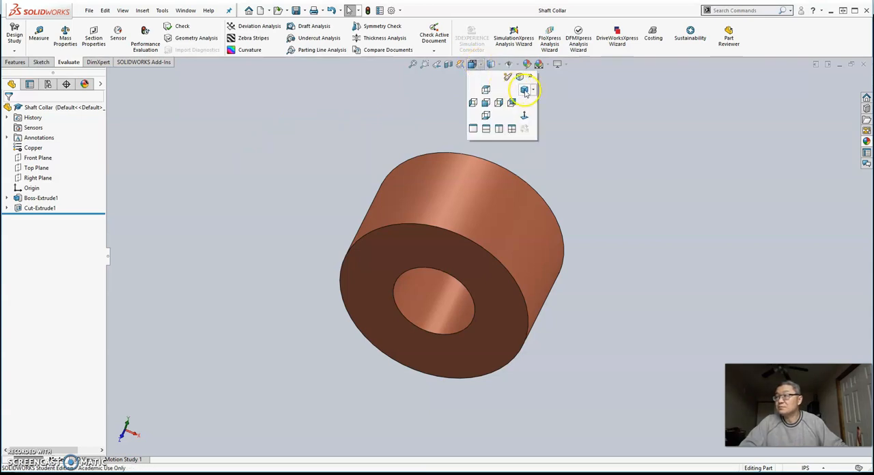
click(524, 89)
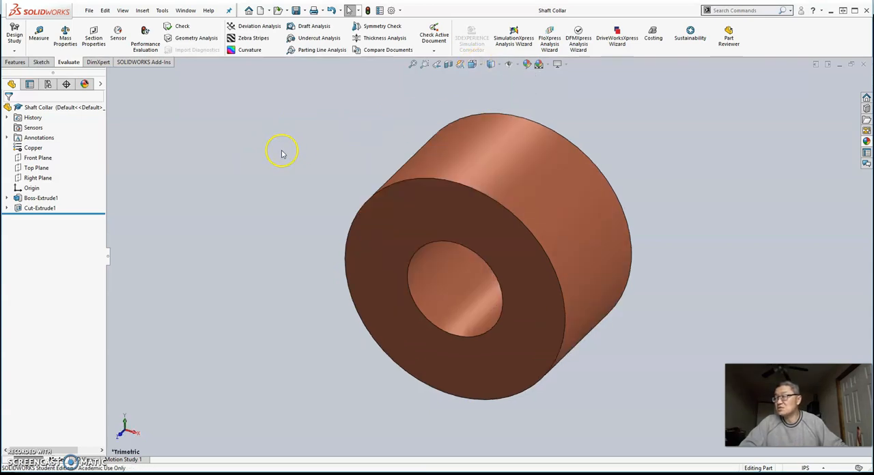